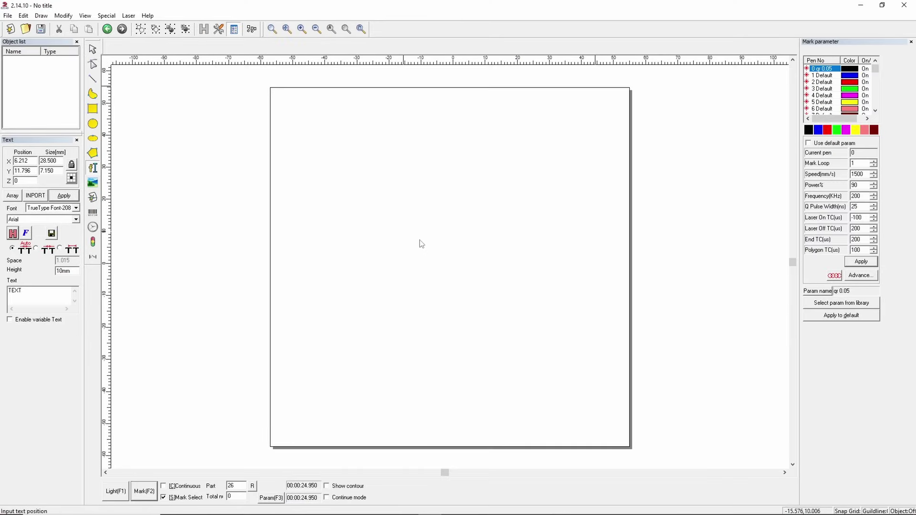
- Change the text object to read VIRMER in BarCode Font-34
key("BackSpace")
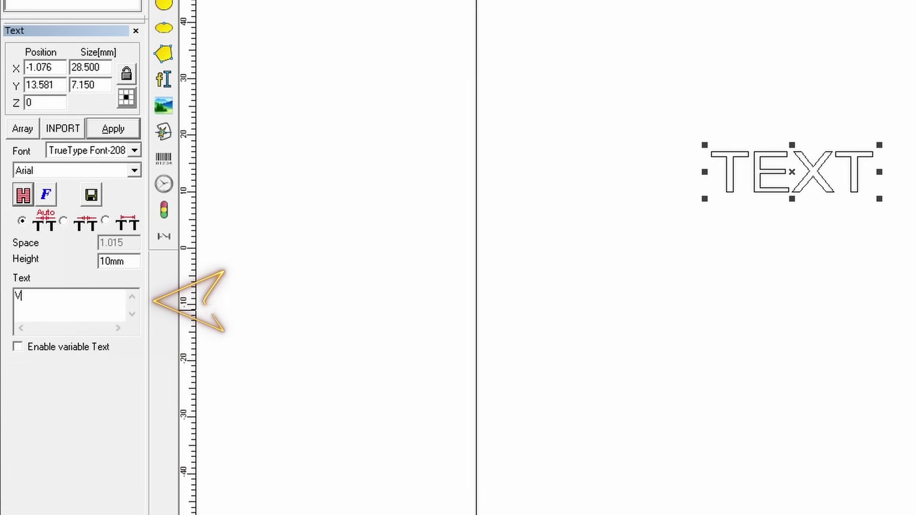
left_click(113, 131)
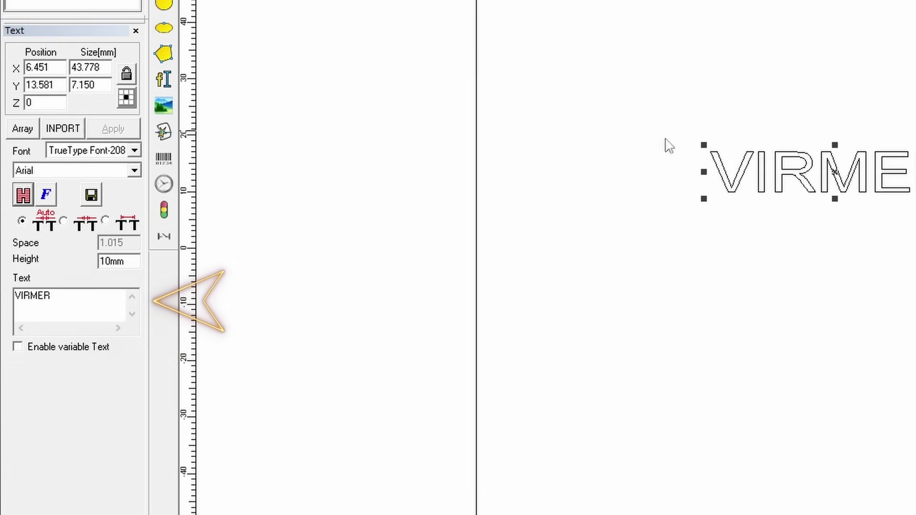
left_click(126, 153)
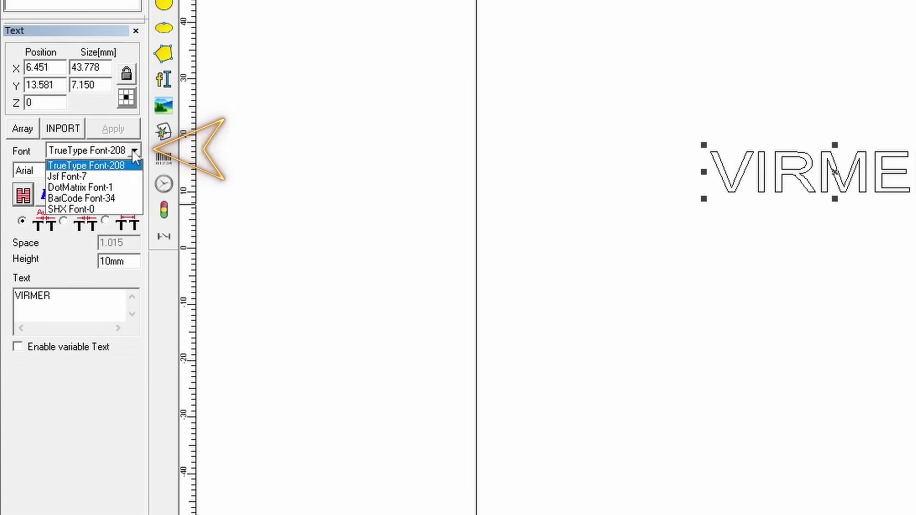
left_click(120, 199)
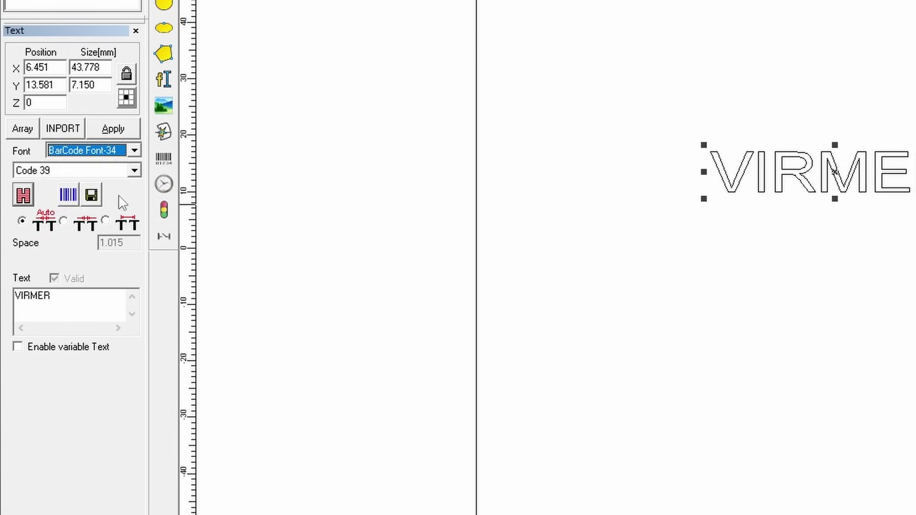
- Set the barcode type to QRCODE to make a 50 × 50 mm QR code
left_click(135, 171)
left_click_drag(136, 224, 136, 321)
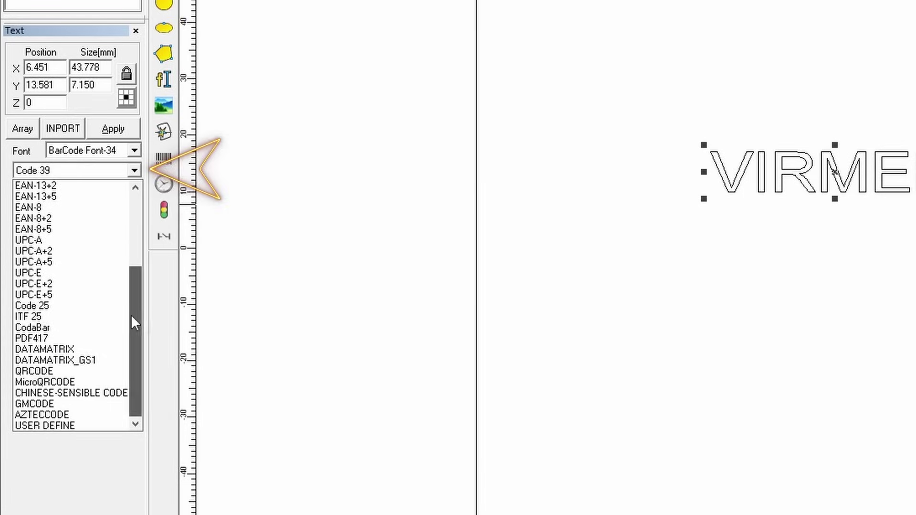
left_click(50, 372)
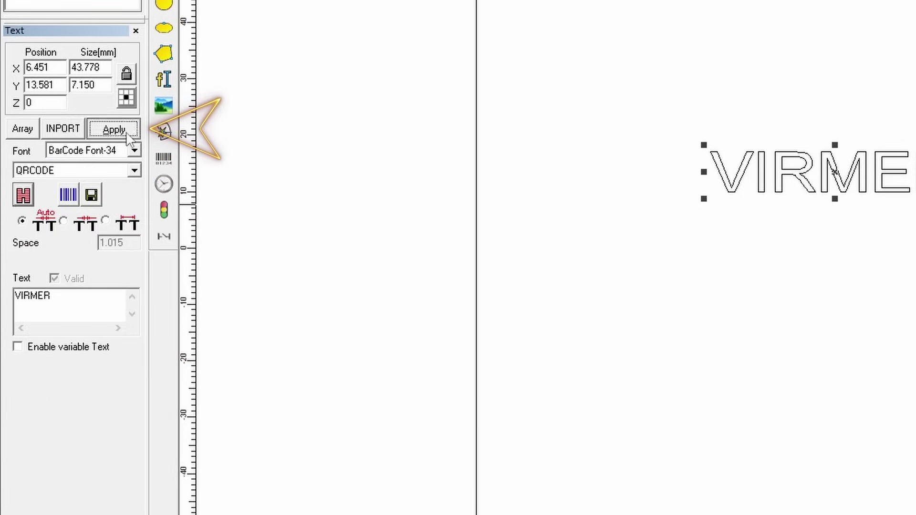
left_click(113, 129)
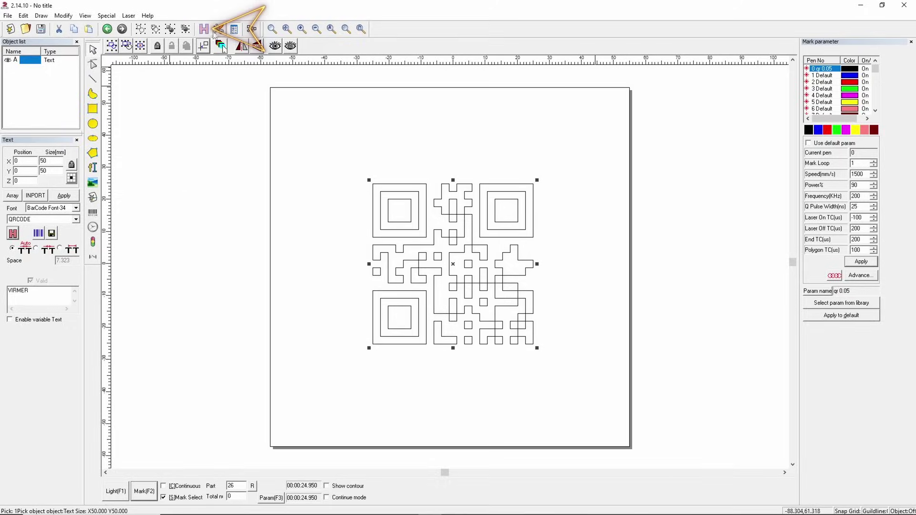
- Fill the QR code solid with 0.01 mm cross hatching
left_click(218, 30)
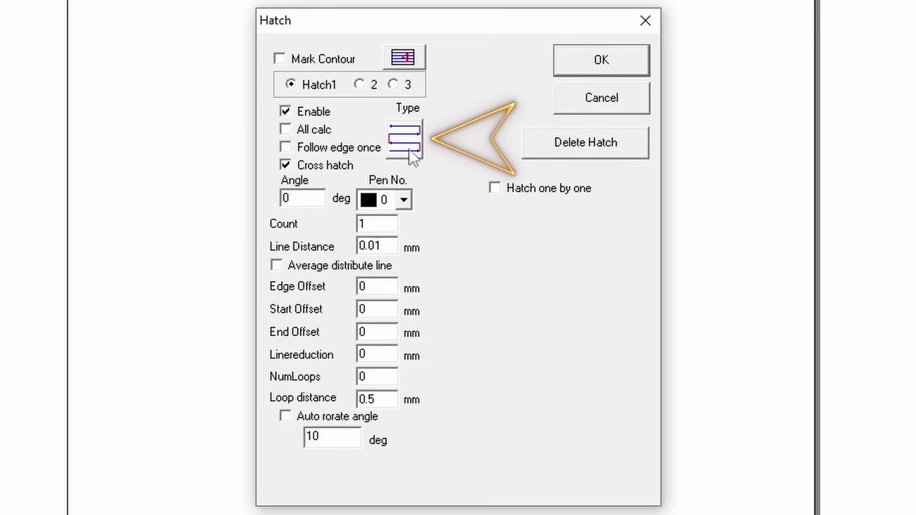
left_click(568, 64)
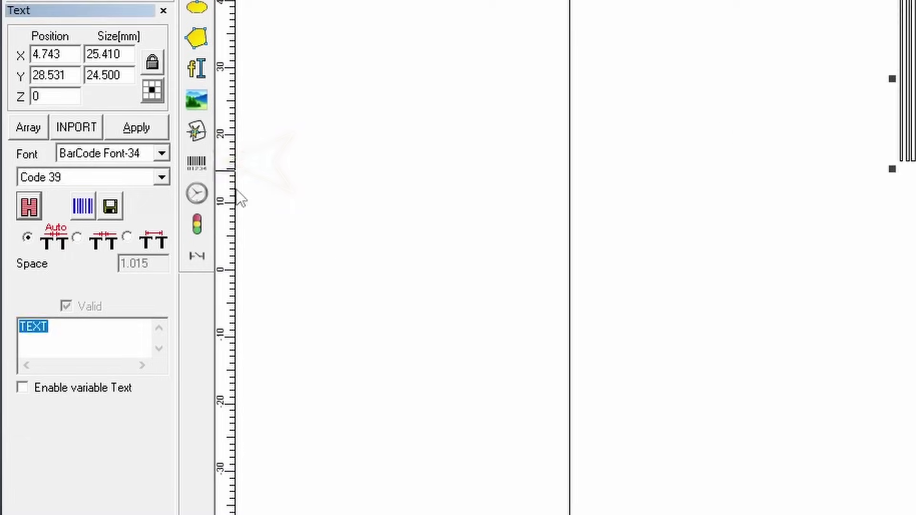
- Make the Code 39 barcode encode 2025 at 50 mm wide and copy it below
left_click(410, 438)
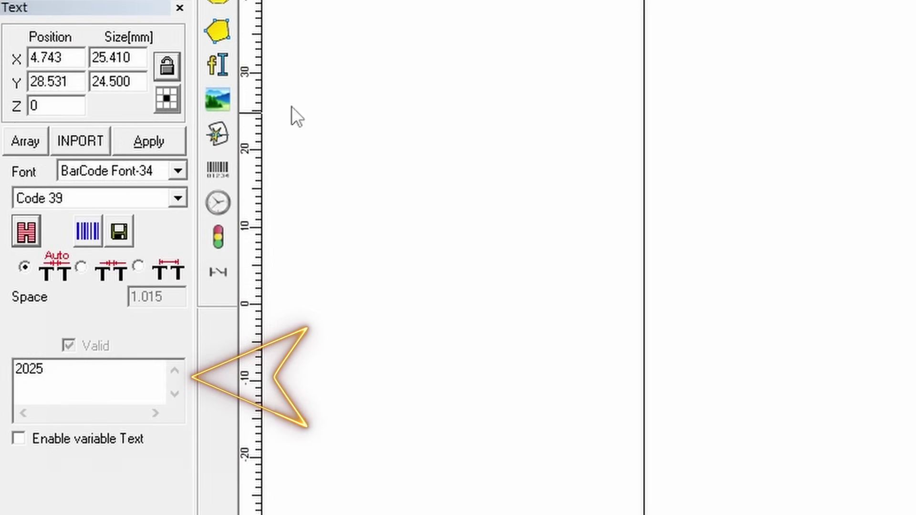
double_click(98, 59)
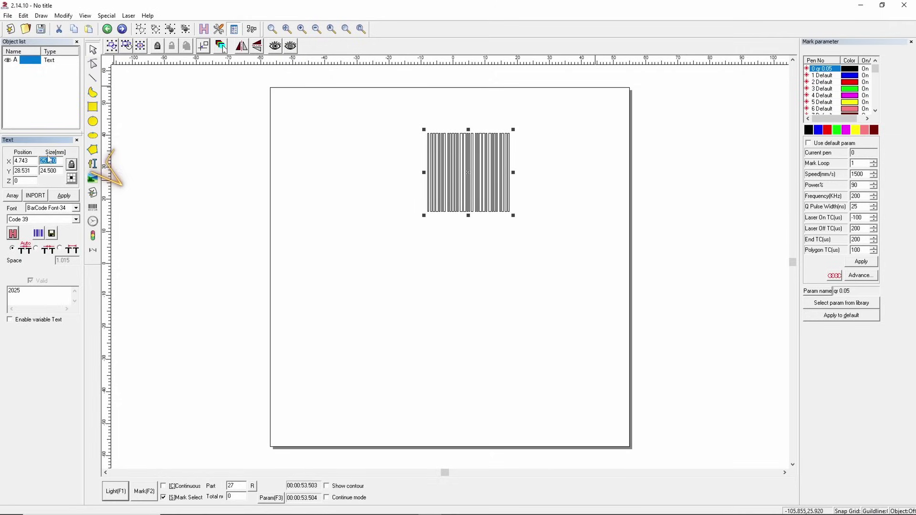
type("5")
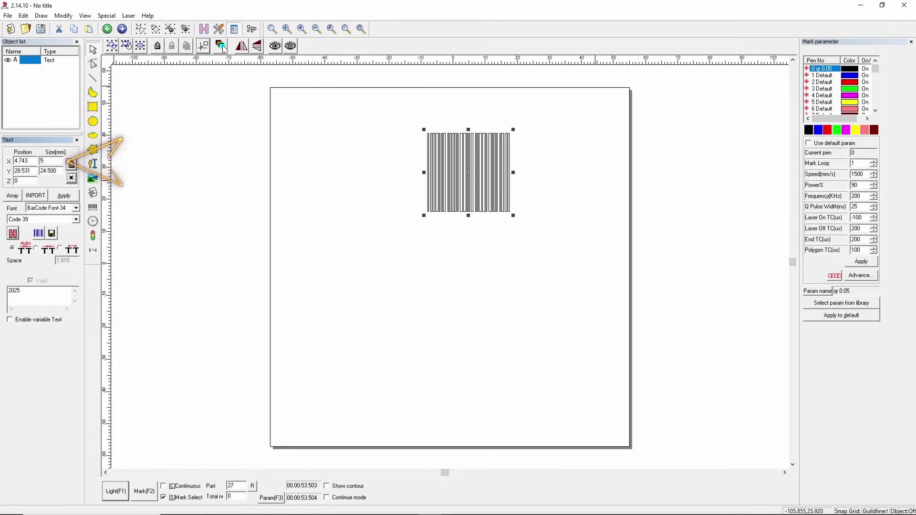
type("0")
key("Return")
left_click_drag(471, 172, 443, 266)
key("ctrl+h")
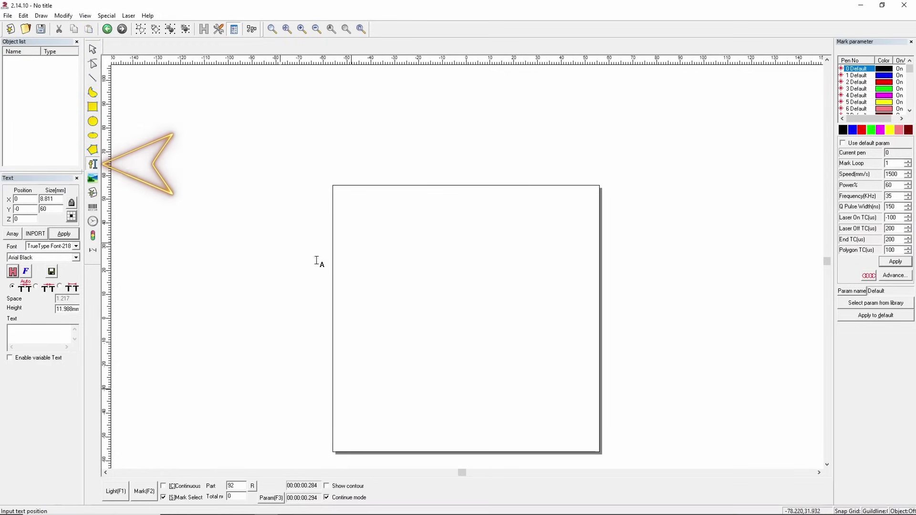
- Place a variable text object containing a serial number element starting at 0000
left_click(437, 301)
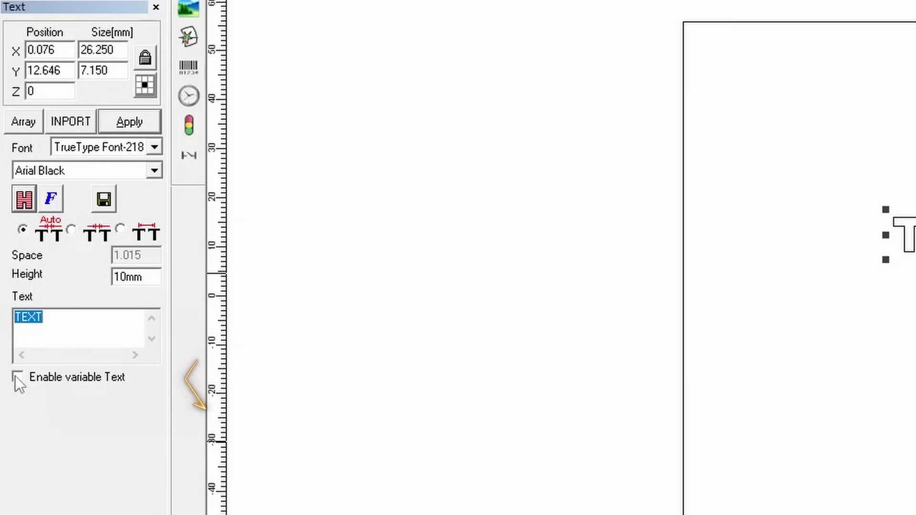
left_click(17, 376)
left_click(136, 404)
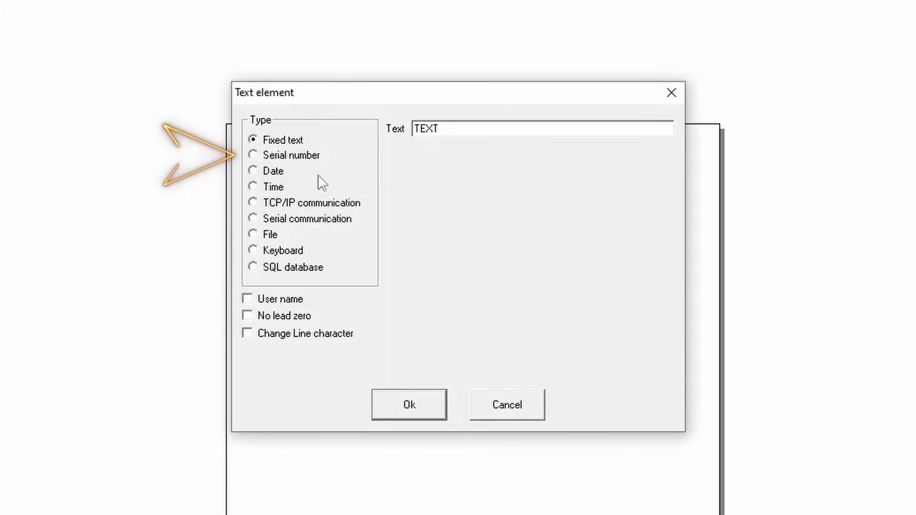
left_click(252, 155)
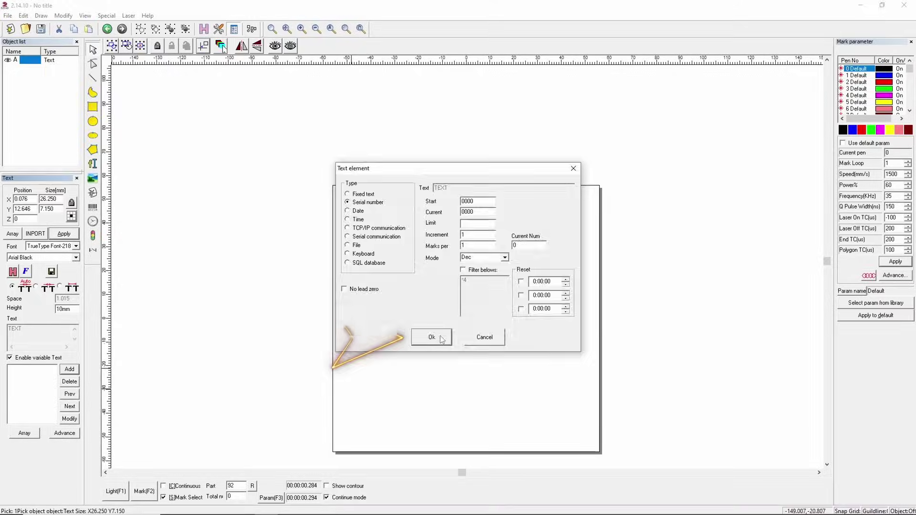
left_click(428, 394)
- Mark repeatedly so the serial number counts upward
key("F1")
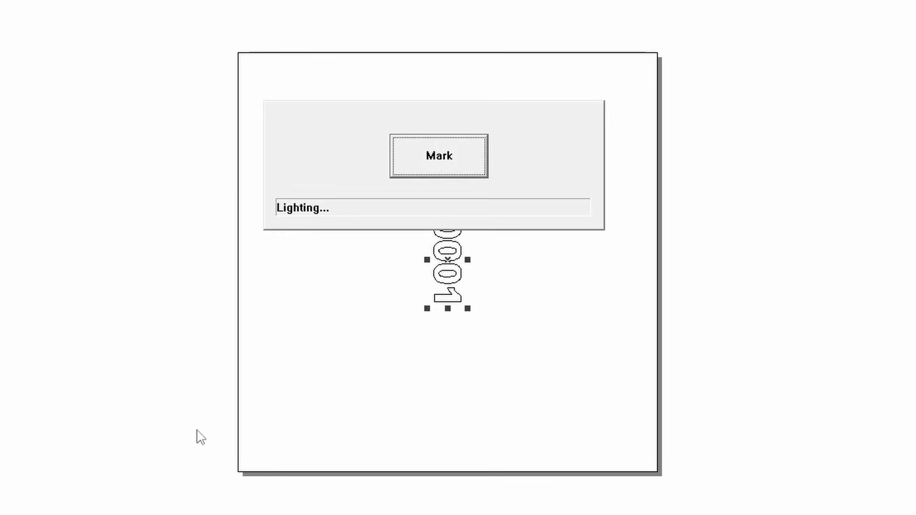
key("F1")
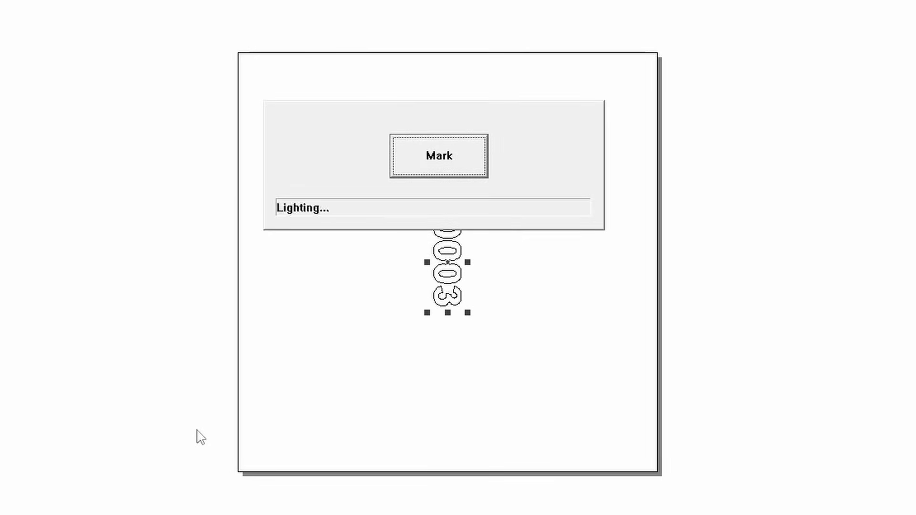
key("F1")
key("F1")
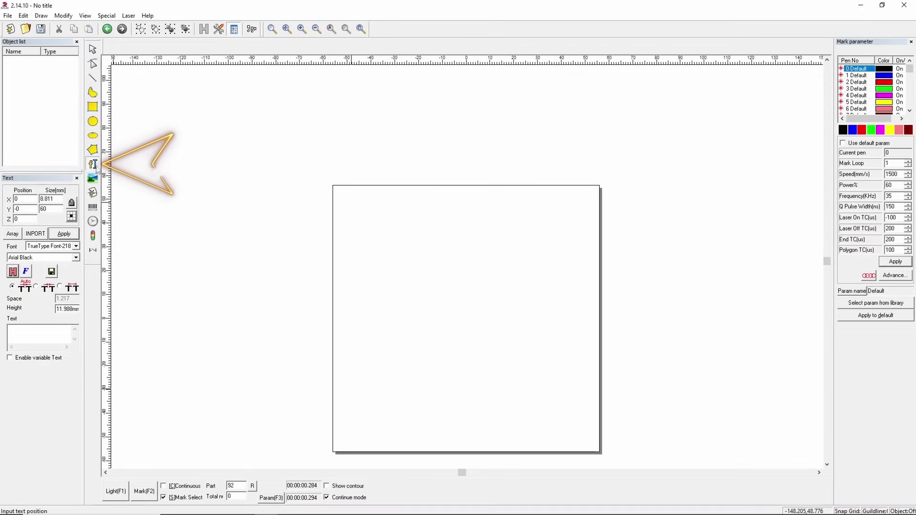
- Place a variable text object with a day-of-month date element
left_click(436, 307)
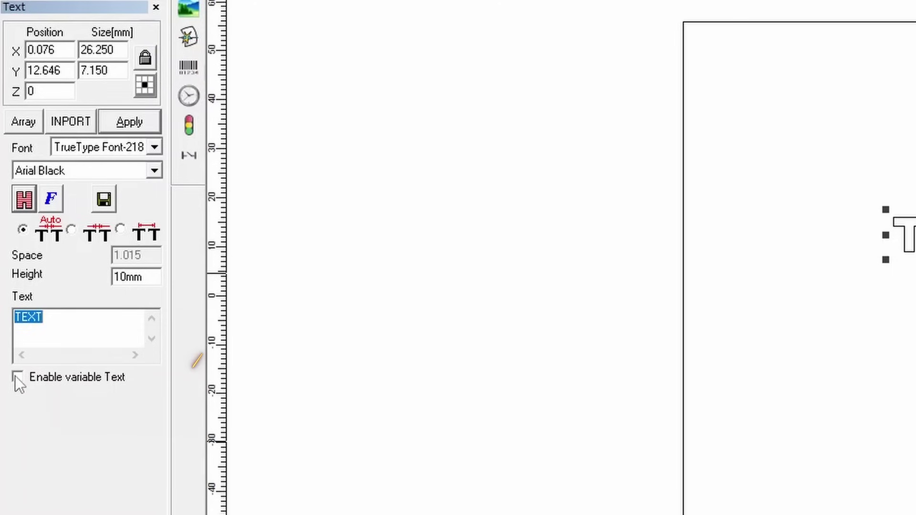
left_click(17, 377)
left_click(135, 403)
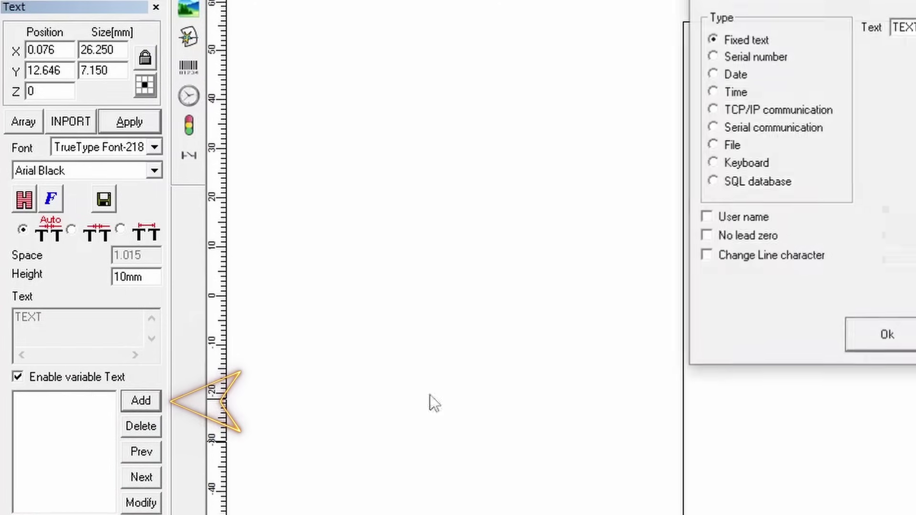
left_click(245, 167)
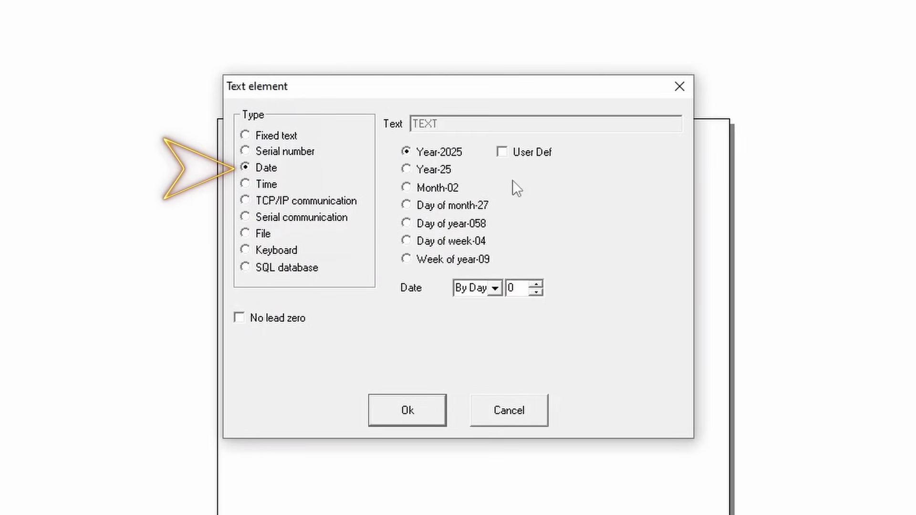
left_click(406, 205)
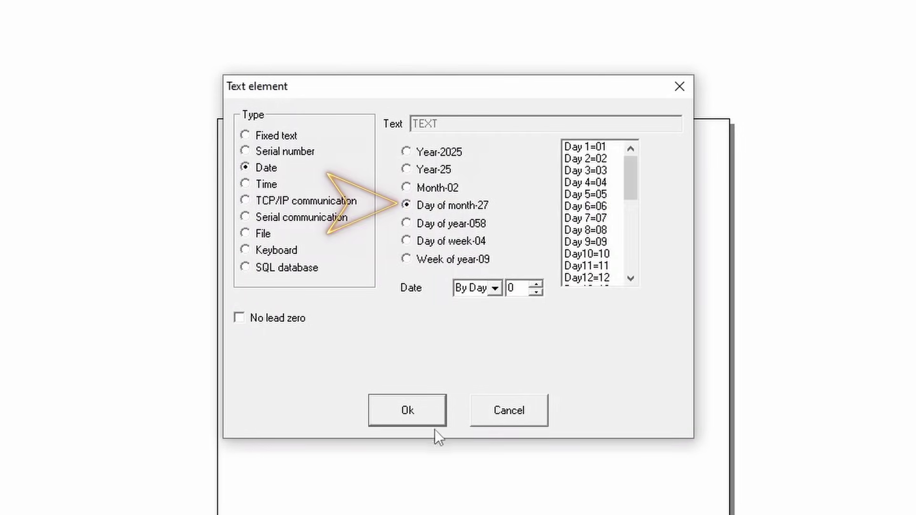
left_click(408, 410)
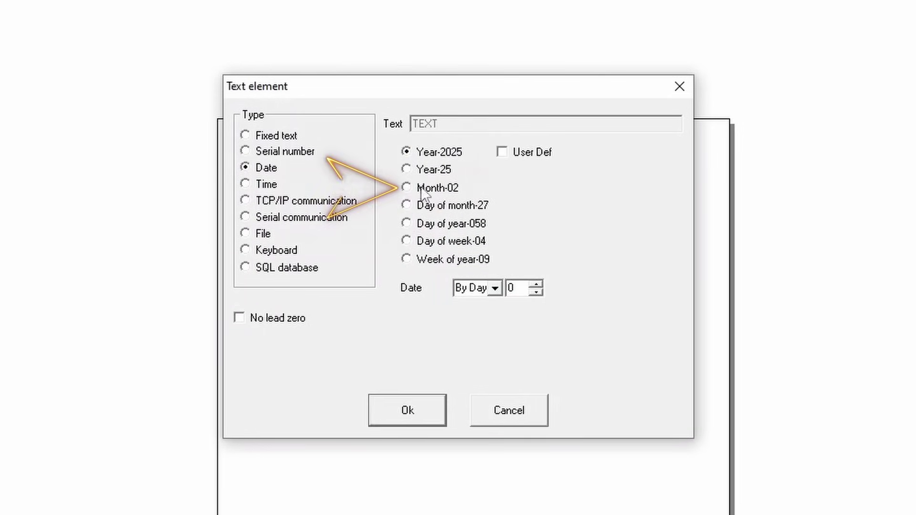
- Append month and Year-2025 elements so the date reads 27022025
left_click(422, 188)
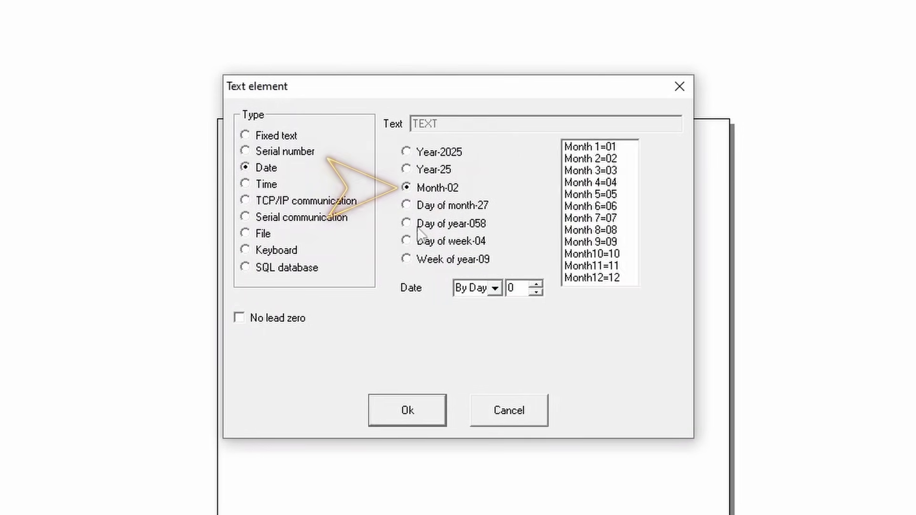
left_click(408, 410)
left_click(29, 427)
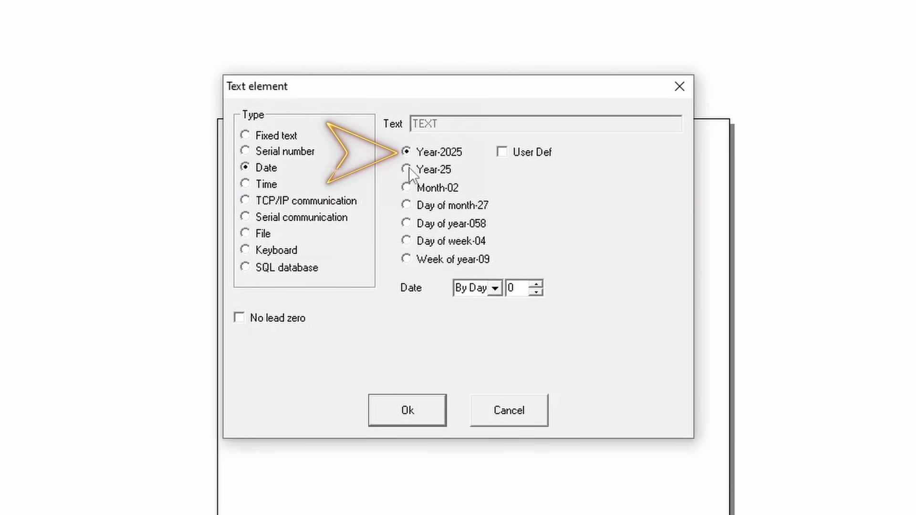
left_click(421, 397)
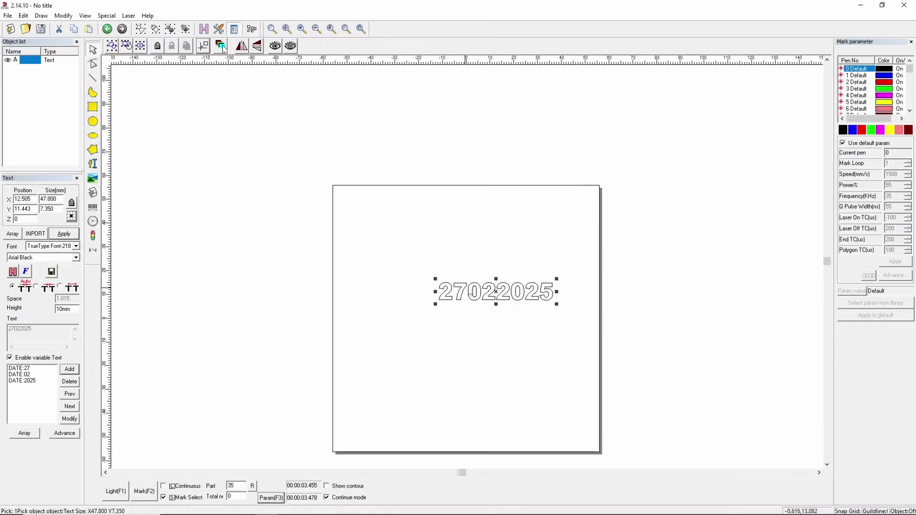
key("ctrl+h")
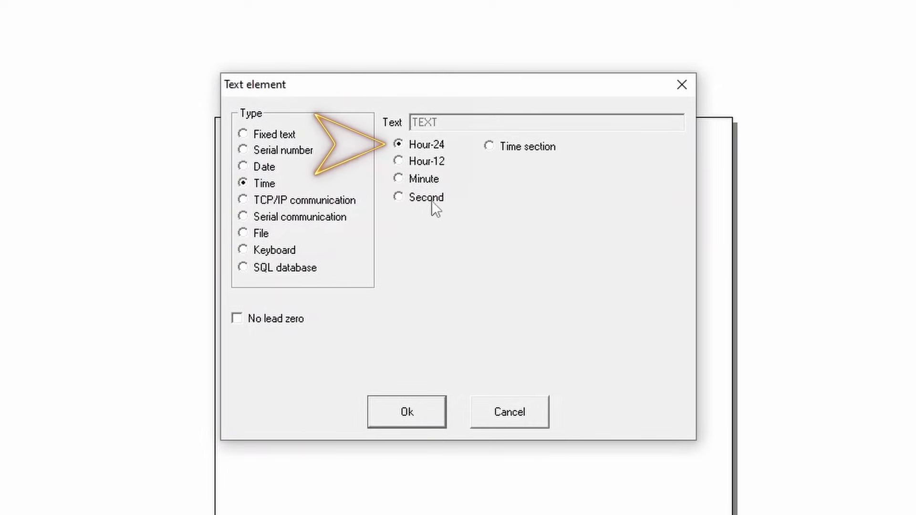
- Add Hour-24, Minute and Second elements to read 124033, then choose Time section
left_click(416, 407)
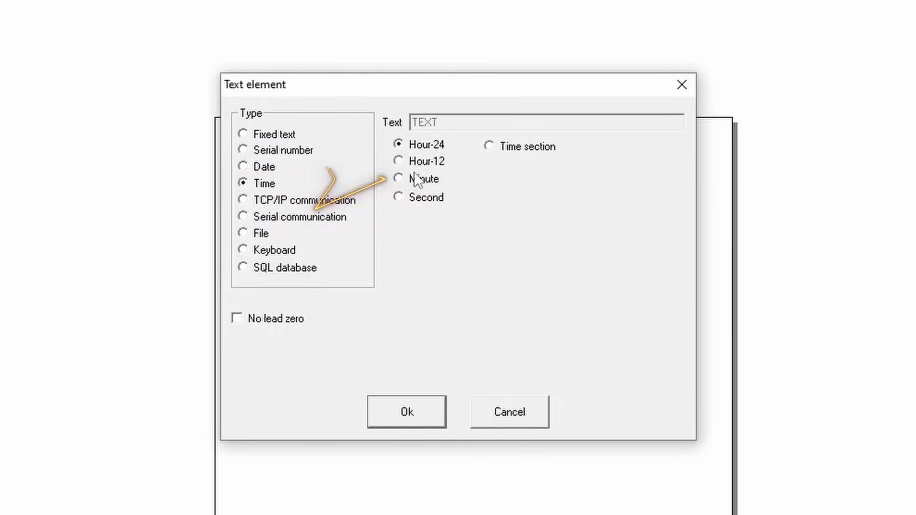
left_click(413, 413)
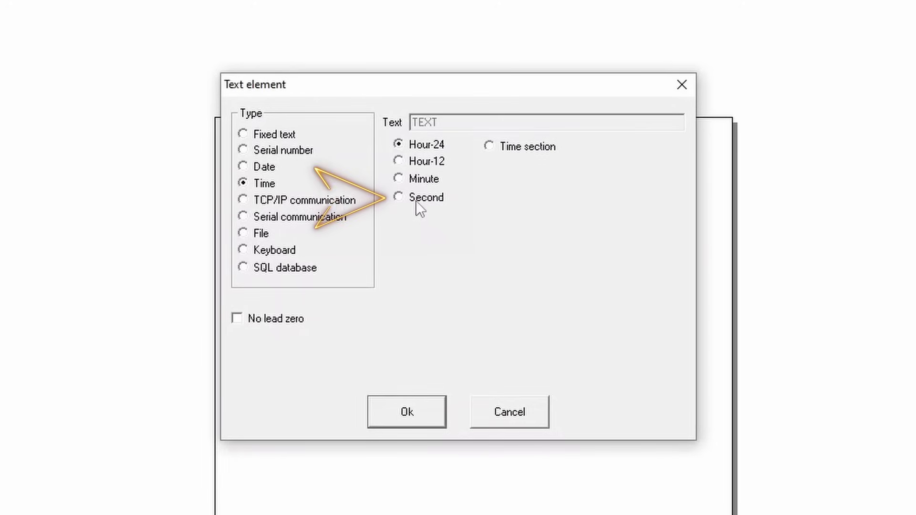
left_click(424, 409)
left_click(489, 146)
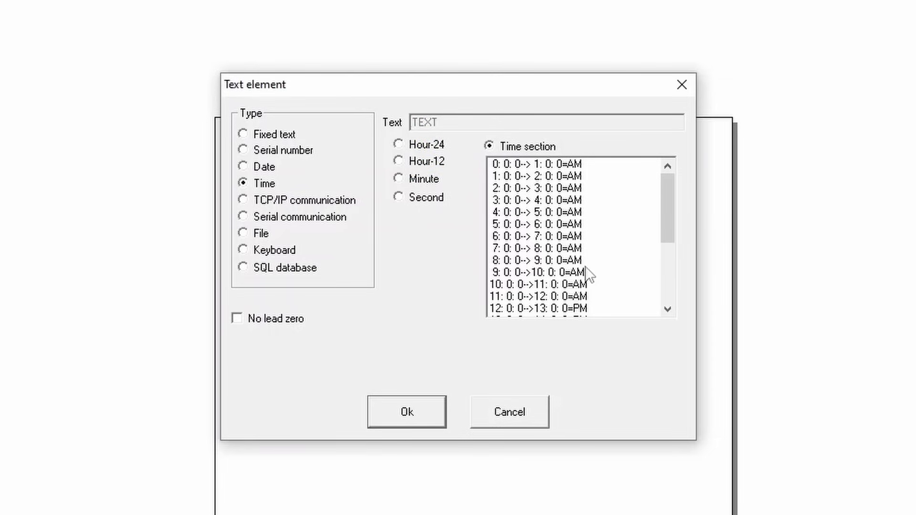
scroll(590, 274, "down", 3)
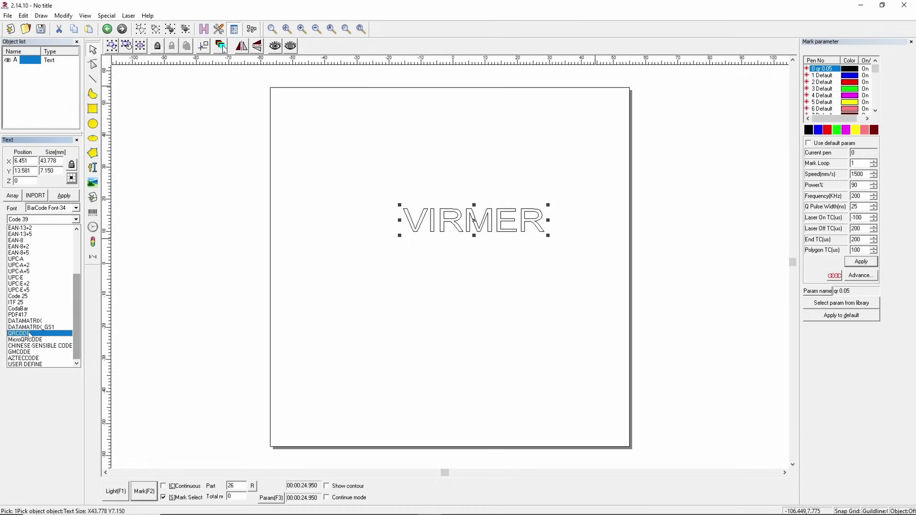
- Set the VIRMER text's barcode type to QRCODE
left_click(29, 334)
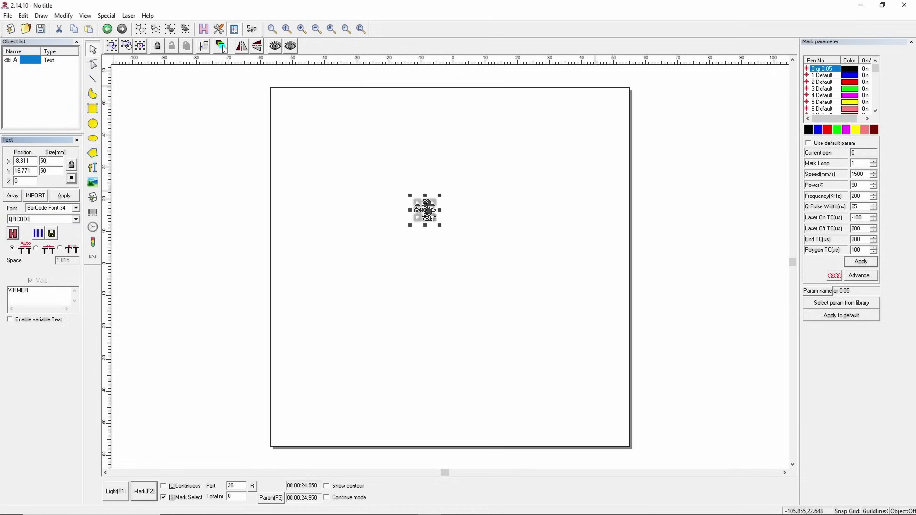